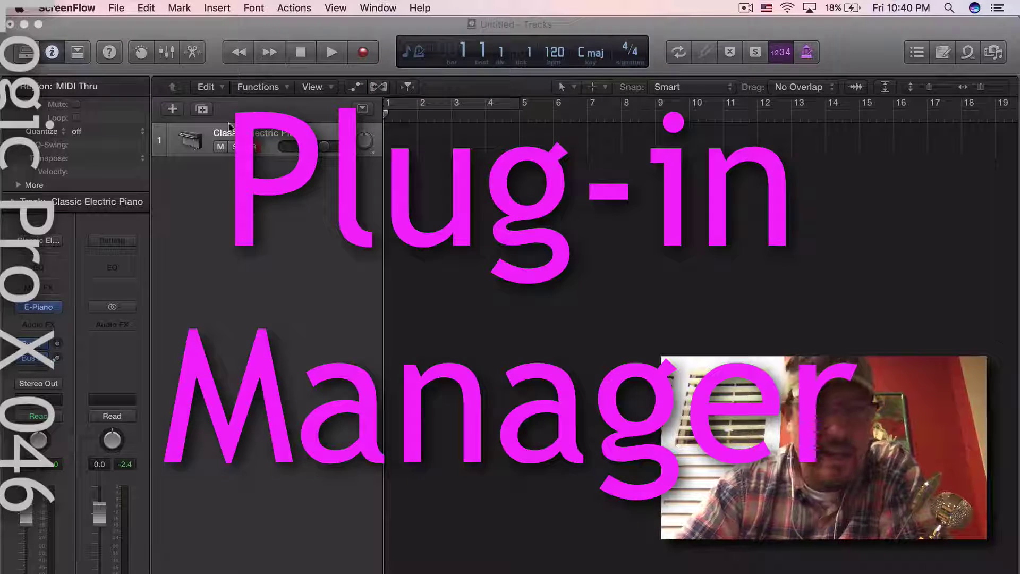
- View the installed Audio Units in the Plug-in Manager, close it, then check the piano's effect-slot list
{"action": "left_click", "coordinate": [78, 6]}
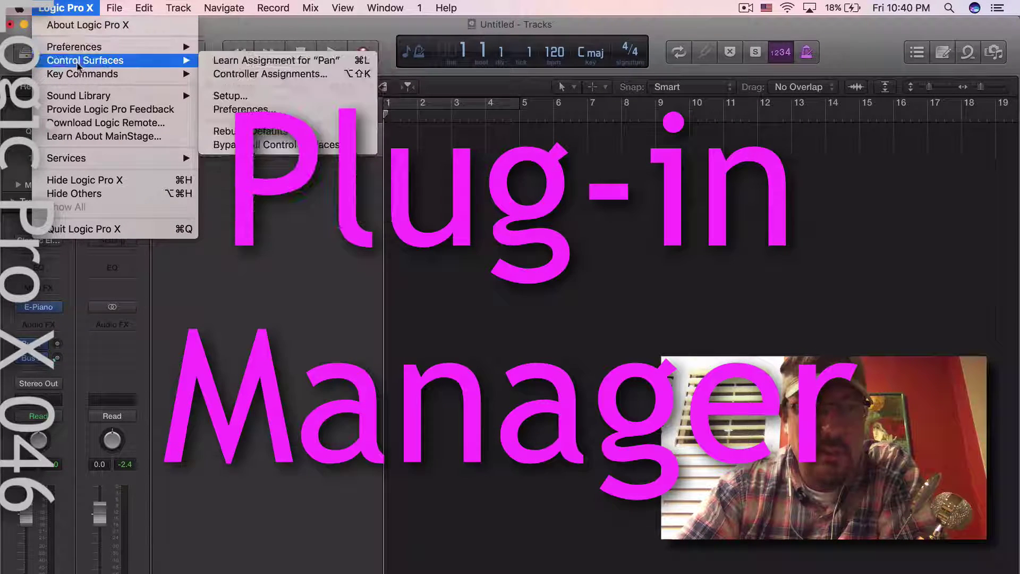
{"action": "mouse_move", "coordinate": [75, 47]}
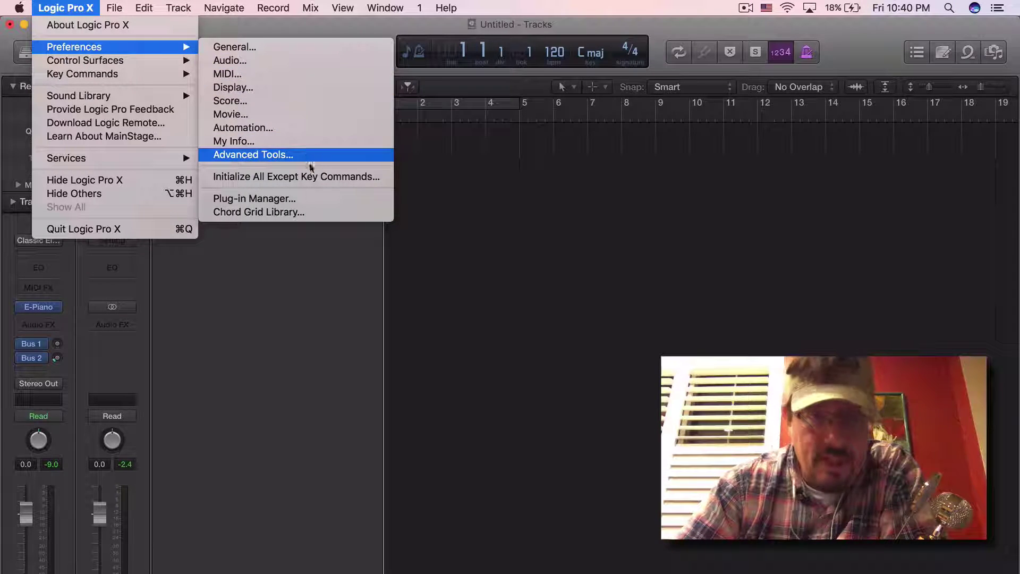
{"action": "left_click", "coordinate": [297, 204]}
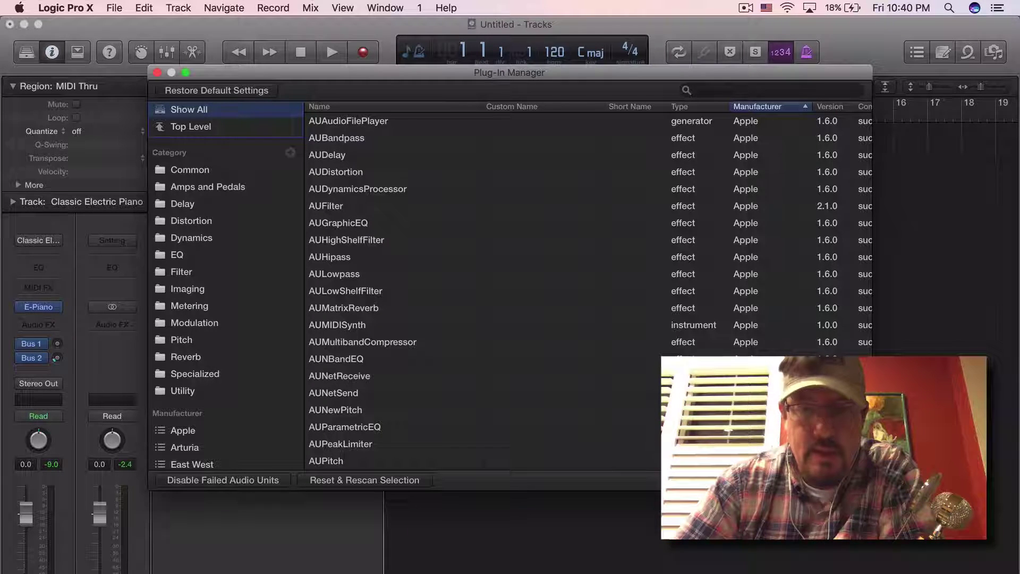
{"action": "key", "text": "super+w"}
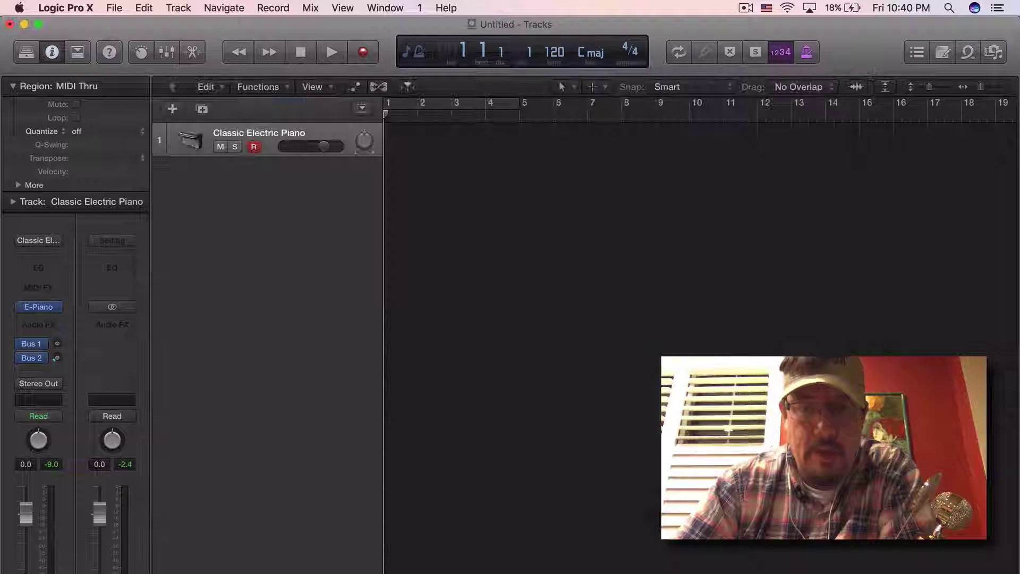
{"action": "left_click", "coordinate": [56, 324]}
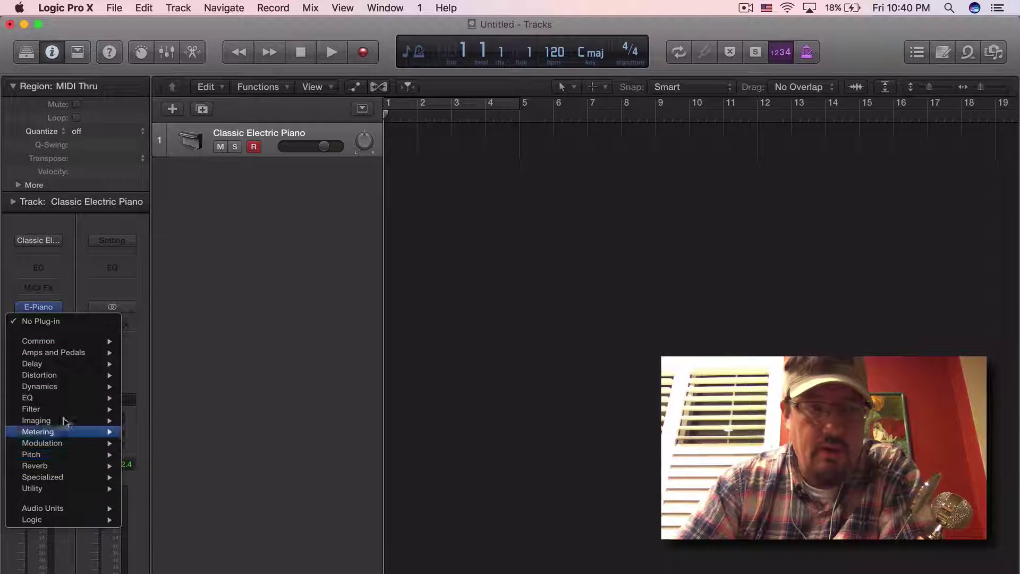
{"action": "left_click", "coordinate": [74, 6]}
{"action": "mouse_move", "coordinate": [74, 47]}
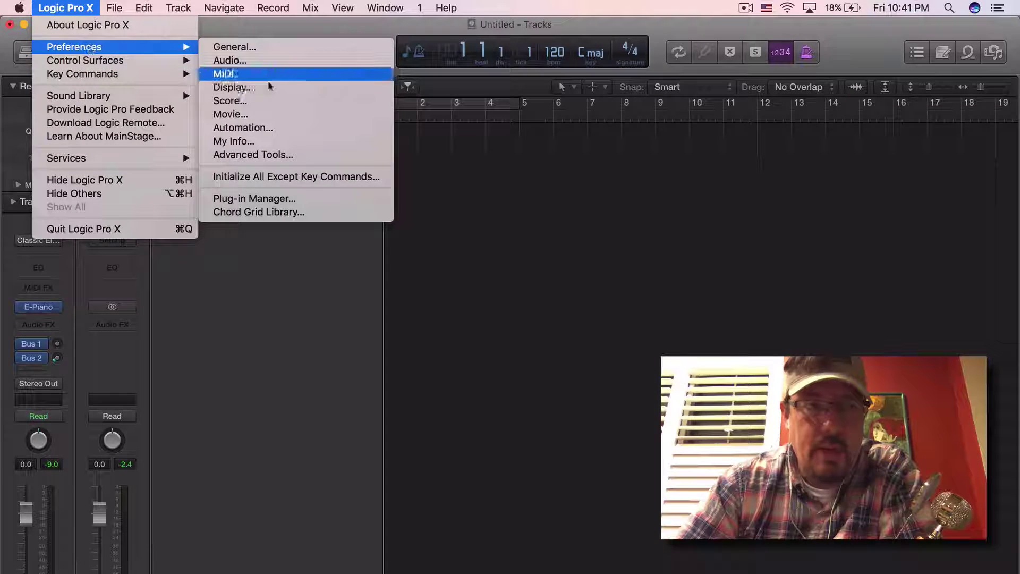
- Create a Test plug-in category, move it directly below Common, and reselect Common
{"action": "left_click", "coordinate": [309, 201]}
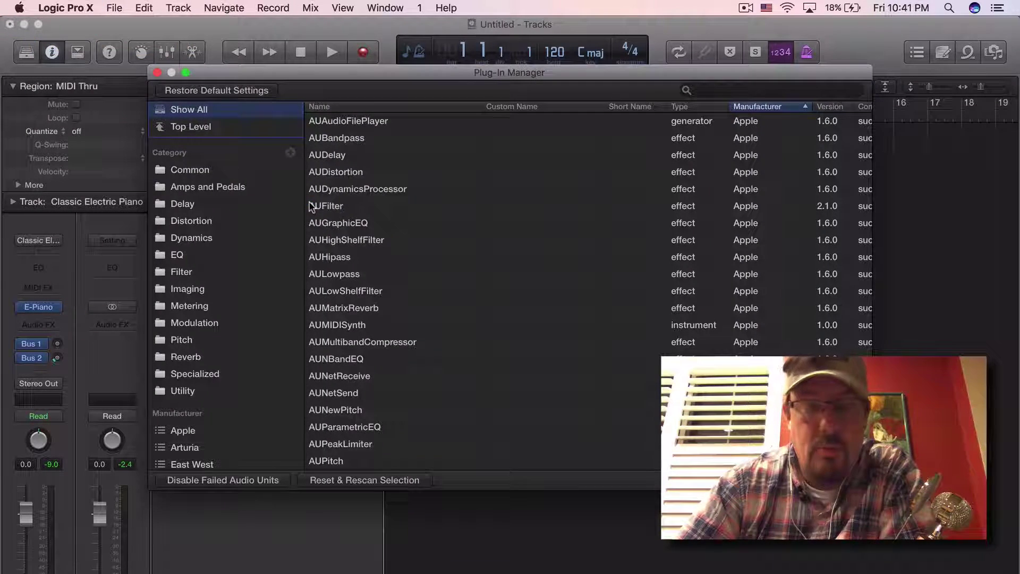
{"action": "left_click", "coordinate": [210, 177]}
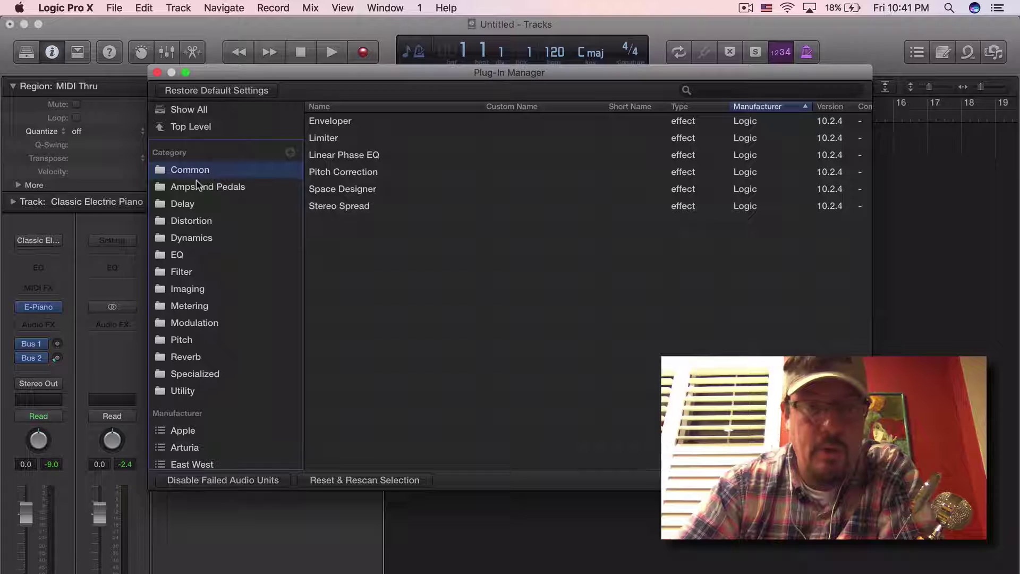
{"action": "left_click", "coordinate": [290, 152]}
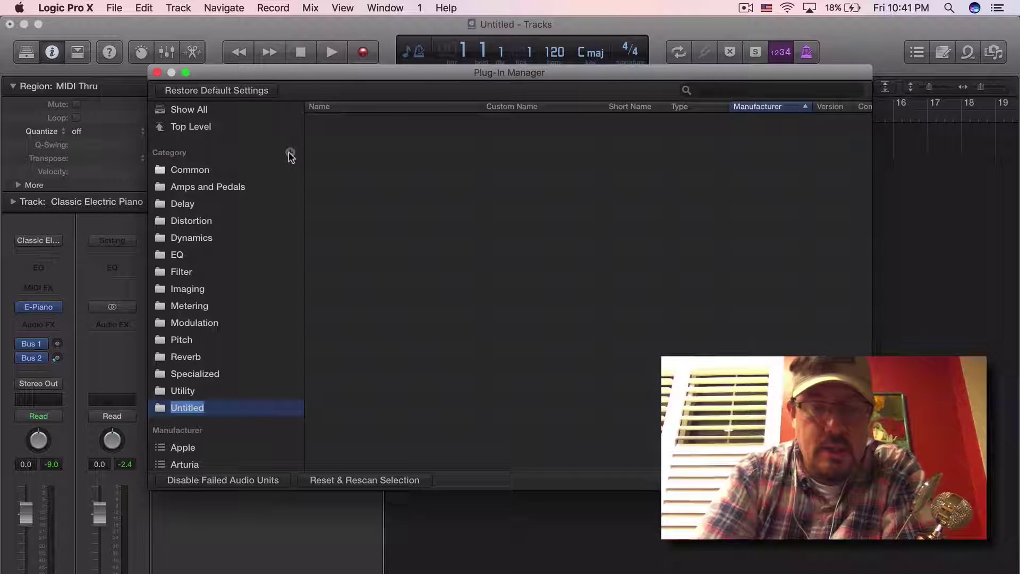
{"action": "type", "text": "Test"}
{"action": "key", "text": "Return"}
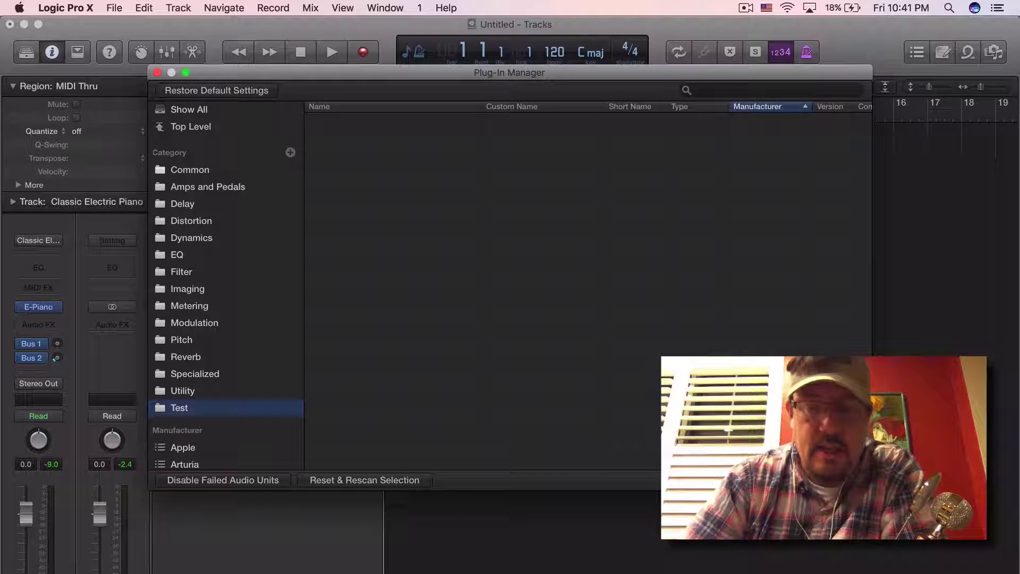
{"action": "left_click_drag", "start_coordinate": [212, 408], "coordinate": [221, 177]}
{"action": "left_click", "coordinate": [207, 173]}
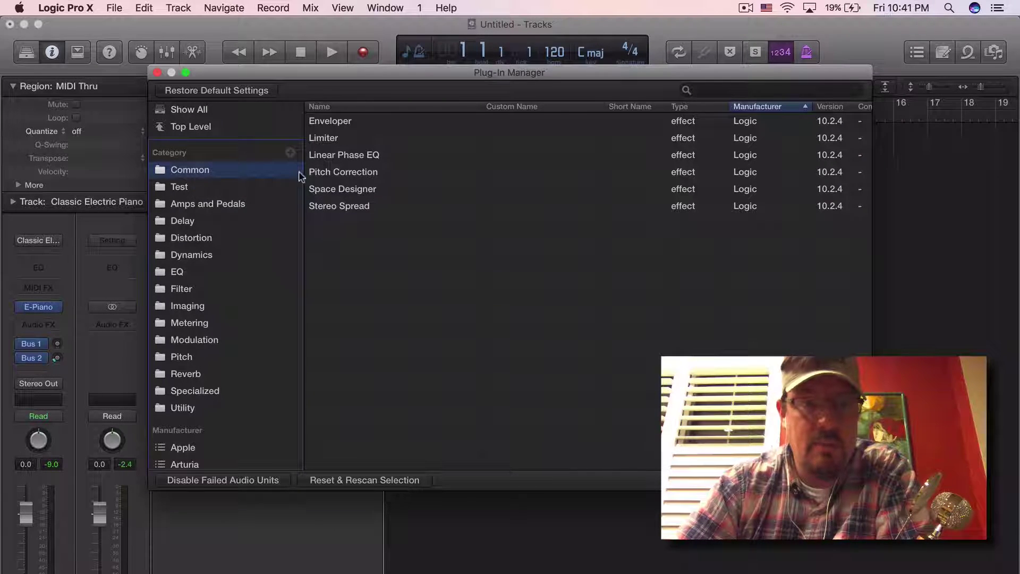
- Move Stereo Spread into Test and back to Common, then delete the empty Test category
{"action": "left_click", "coordinate": [338, 209]}
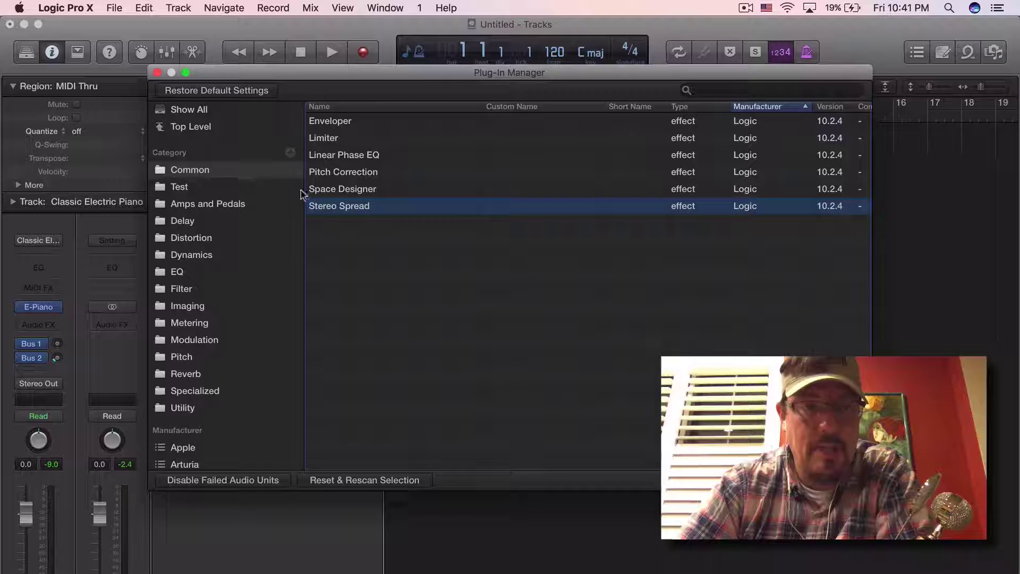
{"action": "left_click_drag", "start_coordinate": [353, 206], "coordinate": [200, 192]}
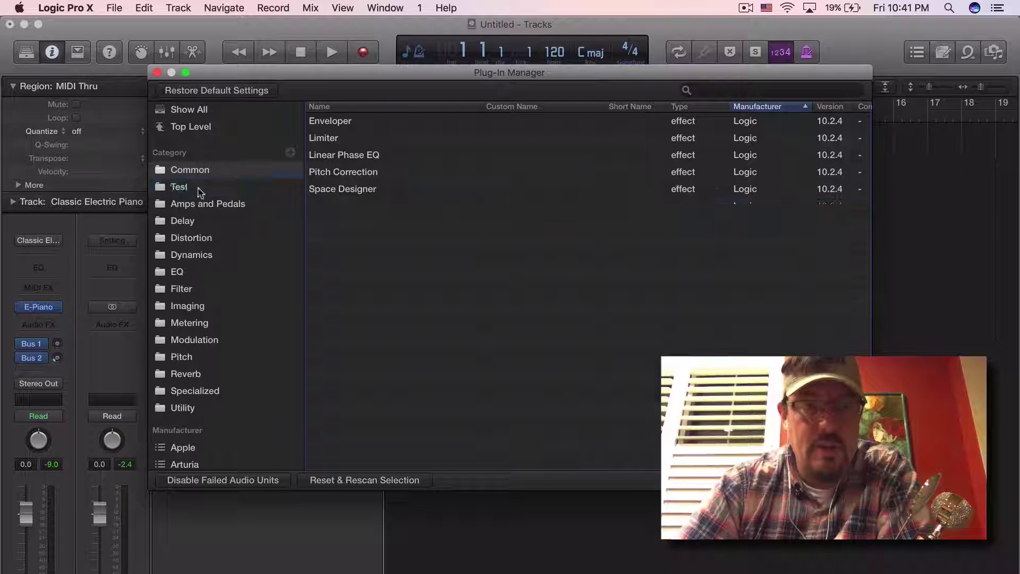
{"action": "left_click", "coordinate": [226, 189]}
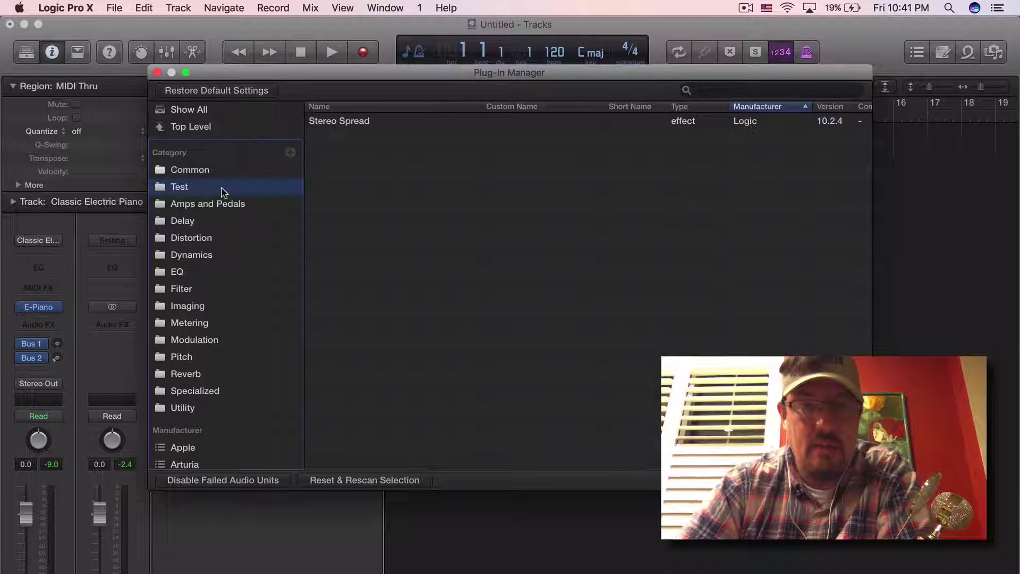
{"action": "left_click", "coordinate": [217, 173]}
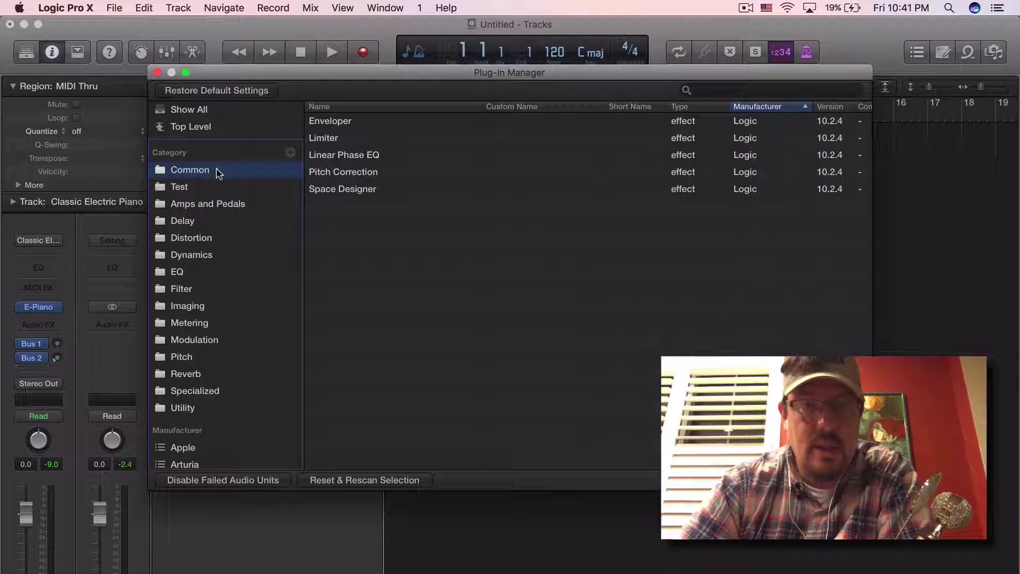
{"action": "left_click", "coordinate": [213, 188]}
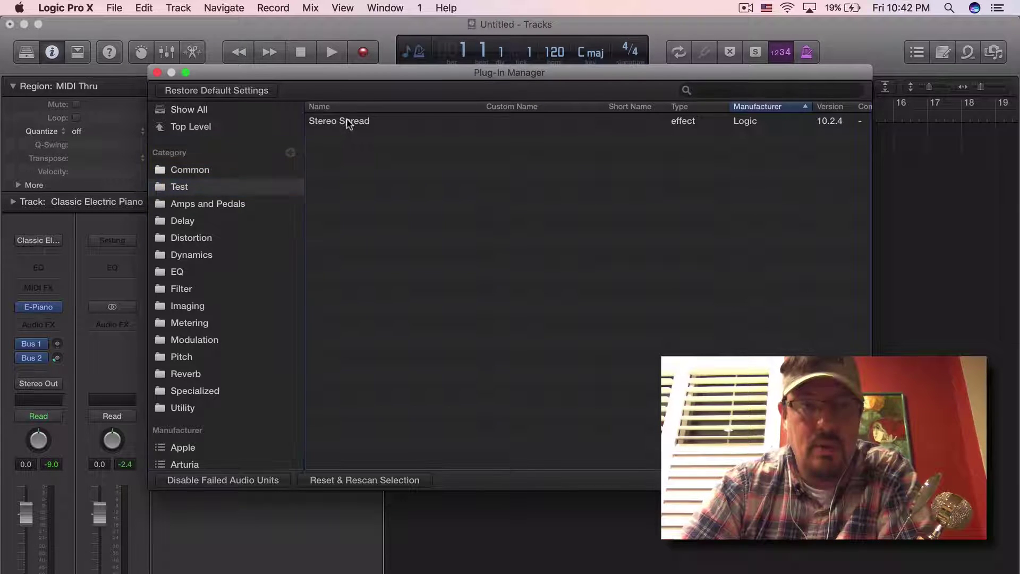
{"action": "left_click_drag", "start_coordinate": [343, 121], "coordinate": [231, 169]}
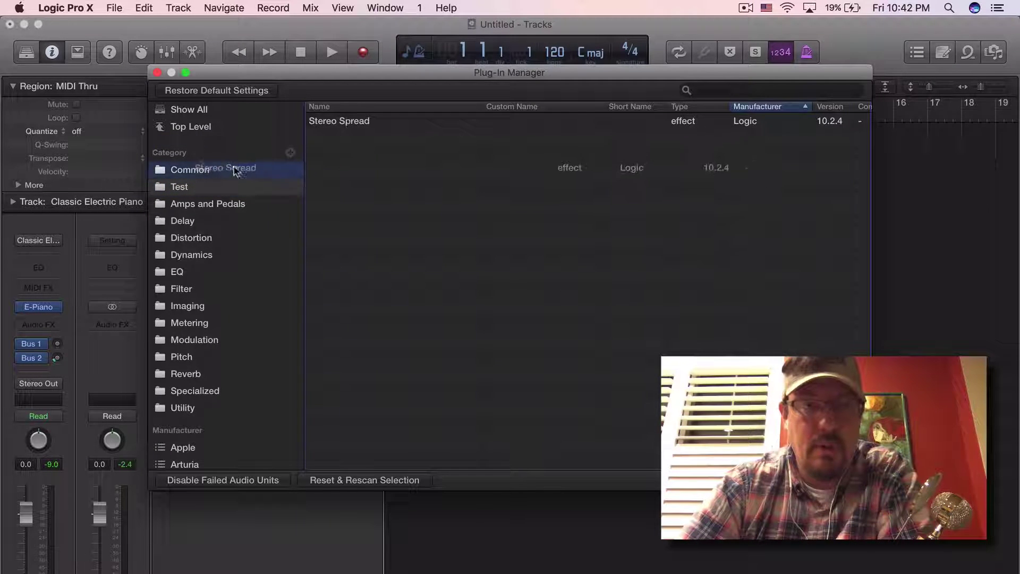
{"action": "left_click", "coordinate": [206, 186]}
{"action": "key", "text": "Delete"}
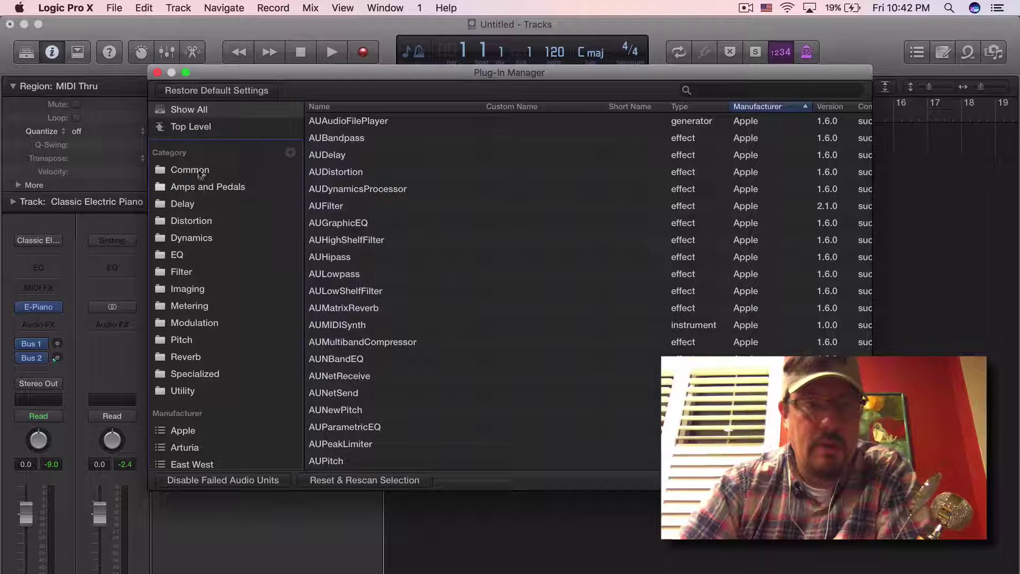
- Select the Common category and close the Plug-in Manager with Command-W
{"action": "left_click", "coordinate": [197, 171]}
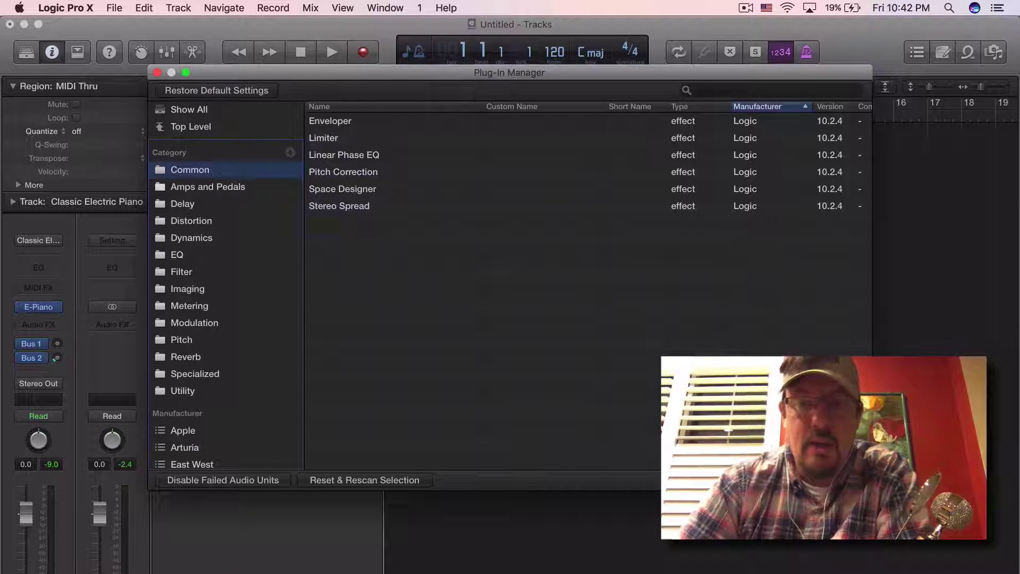
{"action": "key", "text": "super+w"}
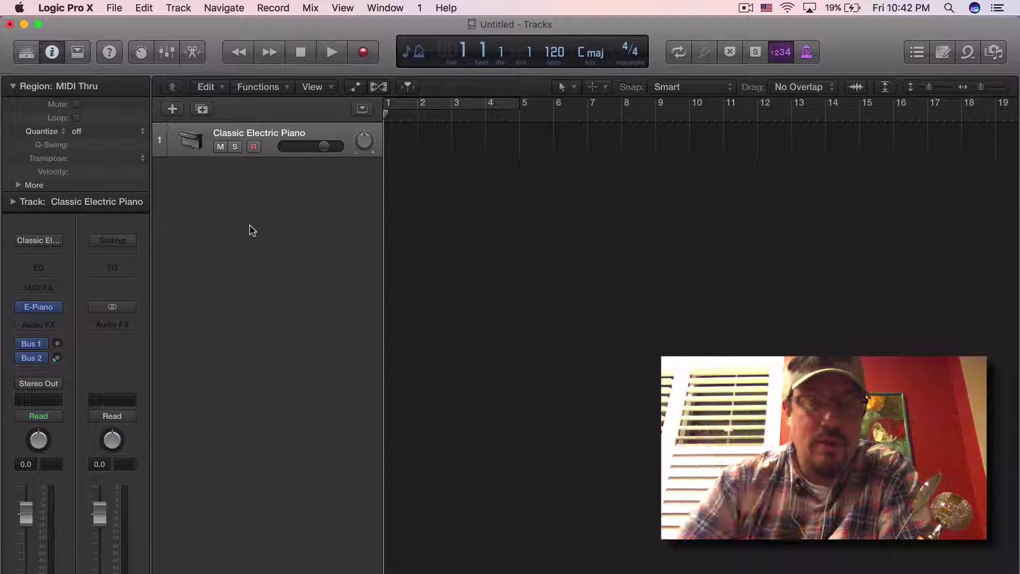
- Insert Channel EQ on the Classic Electric Piano channel and move its window off the tracks
{"action": "left_click", "coordinate": [56, 329]}
{"action": "left_click", "coordinate": [78, 318]}
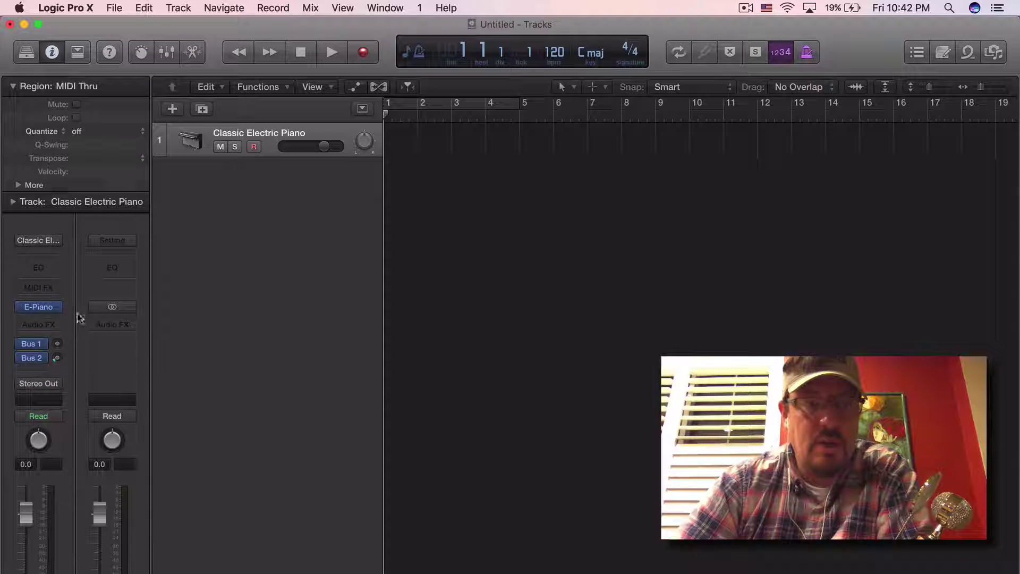
{"action": "left_click", "coordinate": [41, 268]}
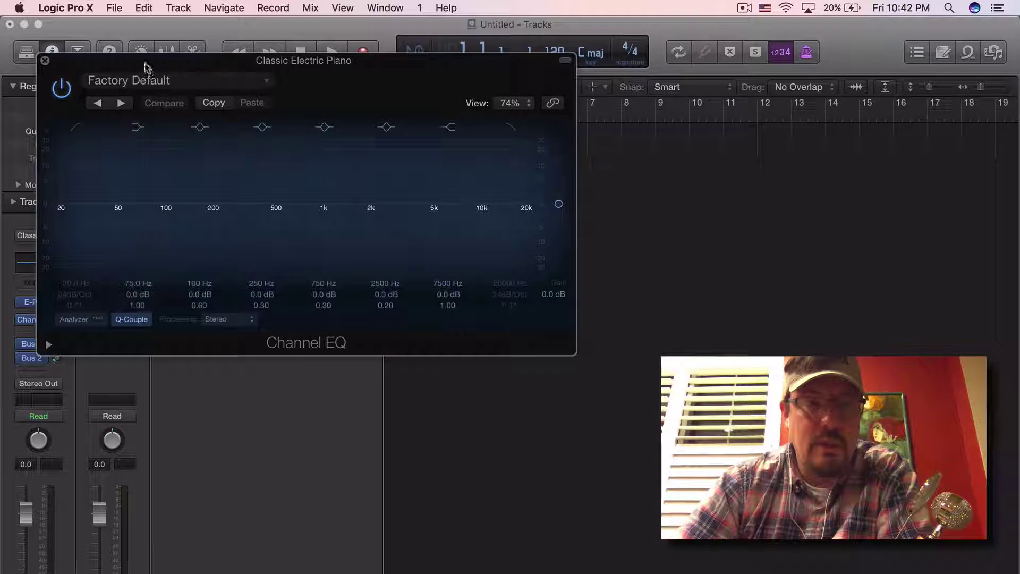
{"action": "left_click_drag", "start_coordinate": [147, 66], "coordinate": [620, 83]}
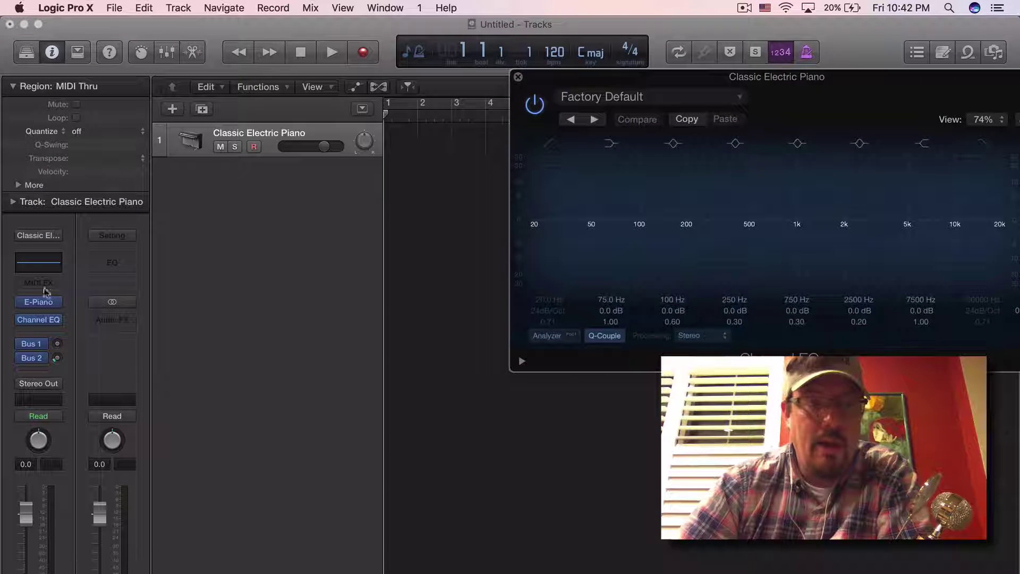
- Insert a Compressor after Channel EQ, rearrange both plug-in windows, then close them
{"action": "left_click", "coordinate": [33, 250]}
{"action": "left_click_drag", "start_coordinate": [197, 63], "coordinate": [592, 34]}
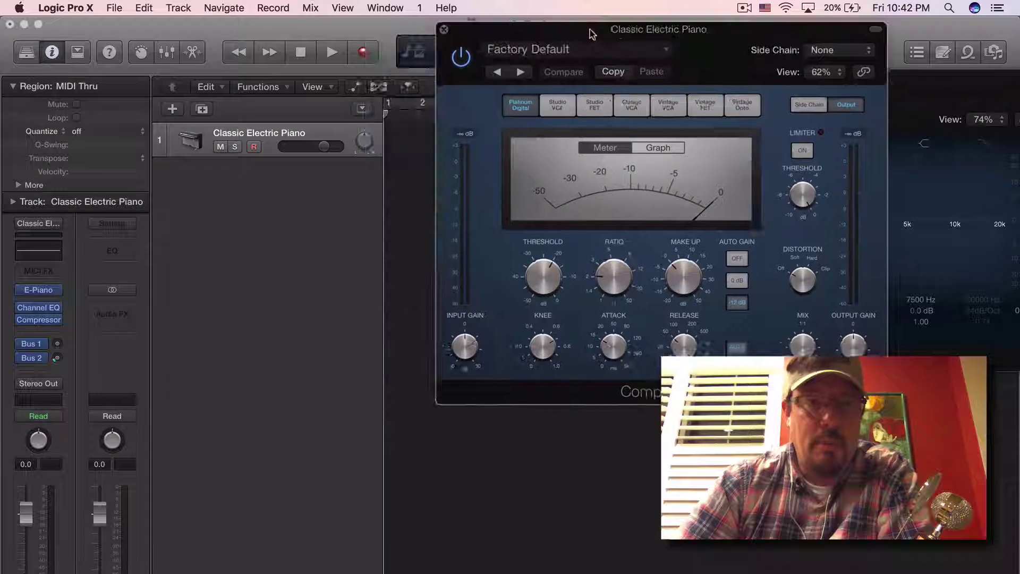
{"action": "mouse_move", "coordinate": [39, 313]}
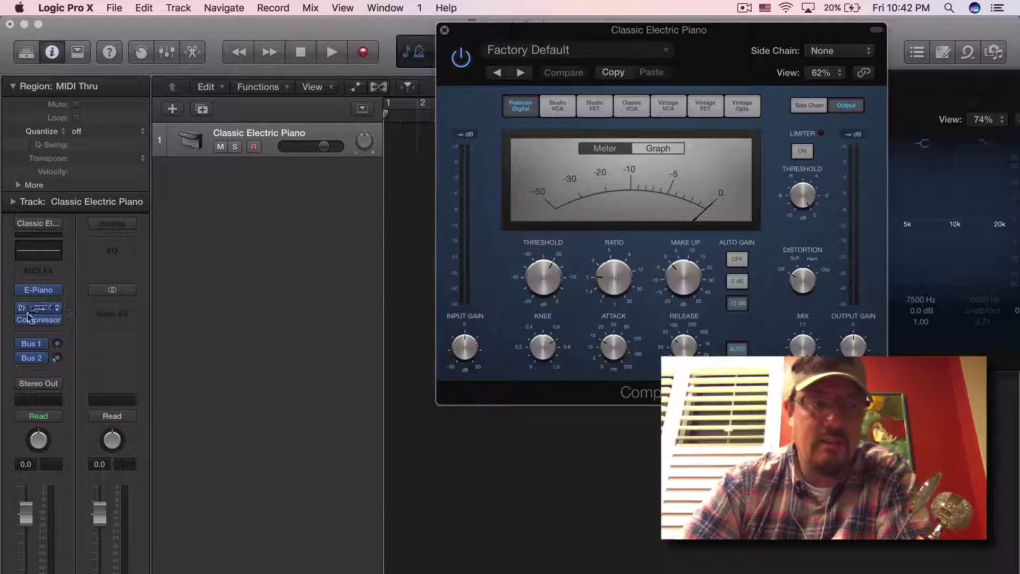
{"action": "left_click_drag", "start_coordinate": [568, 34], "coordinate": [254, 78]}
{"action": "mouse_move", "coordinate": [650, 77]}
{"action": "left_mouse_down"}
{"action": "mouse_move", "coordinate": [519, 107]}
{"action": "mouse_move", "coordinate": [532, 116]}
{"action": "mouse_move", "coordinate": [556, 103]}
{"action": "left_mouse_up"}
{"action": "left_click", "coordinate": [421, 103]}
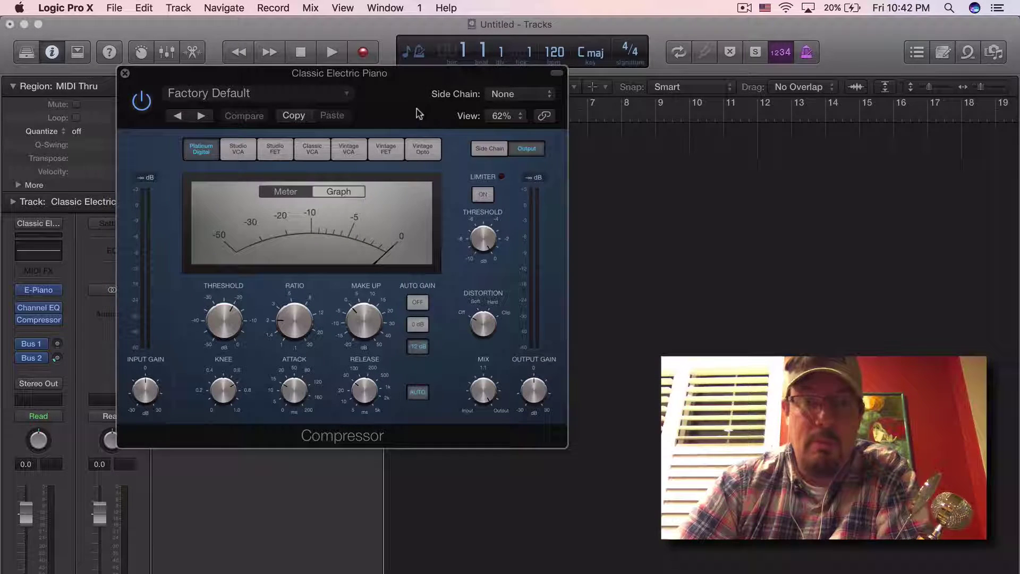
{"action": "left_click", "coordinate": [124, 73]}
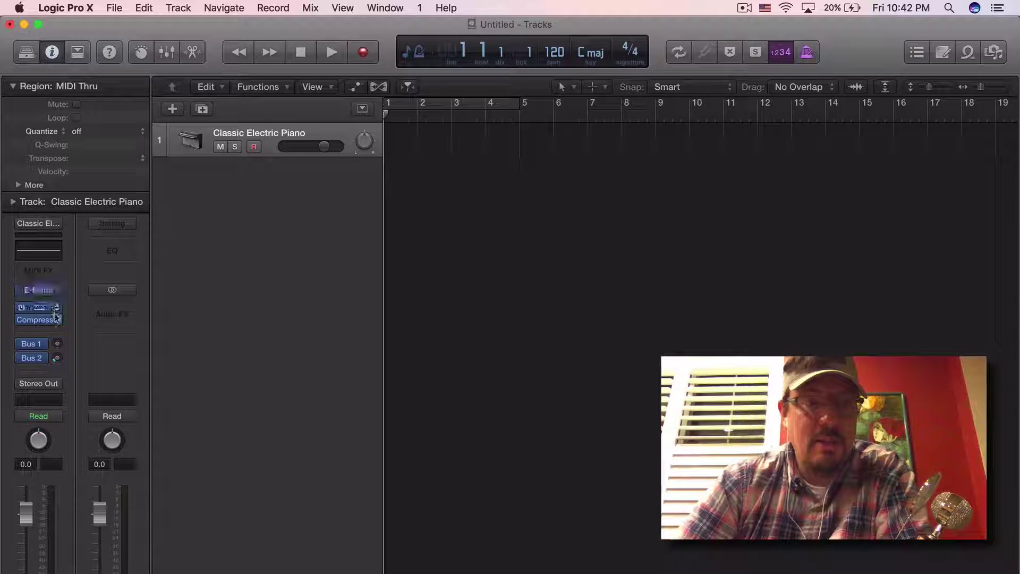
- Show the plug-in list for the empty slot below Compressor, with the Common favourites
{"action": "left_click", "coordinate": [58, 330]}
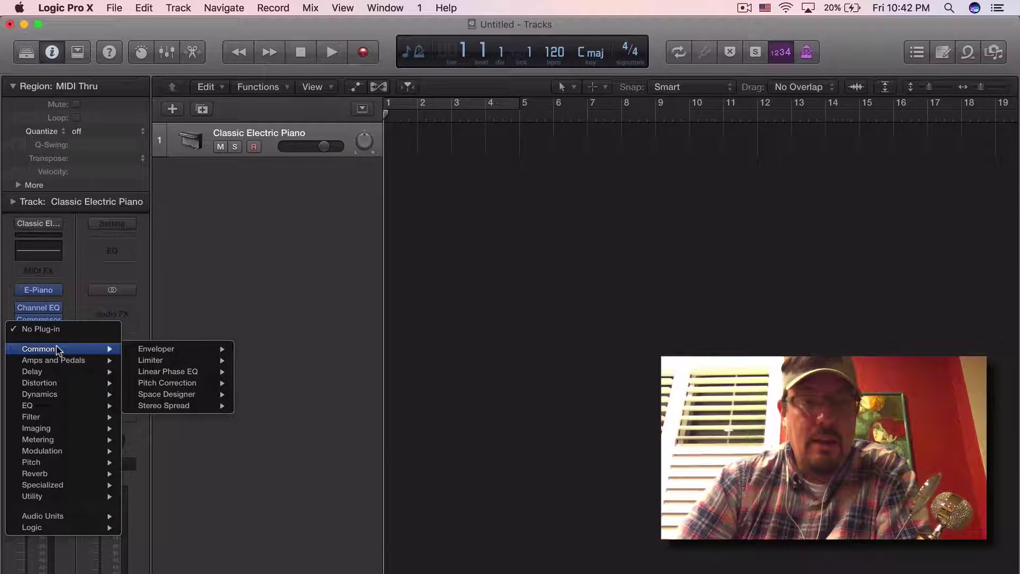